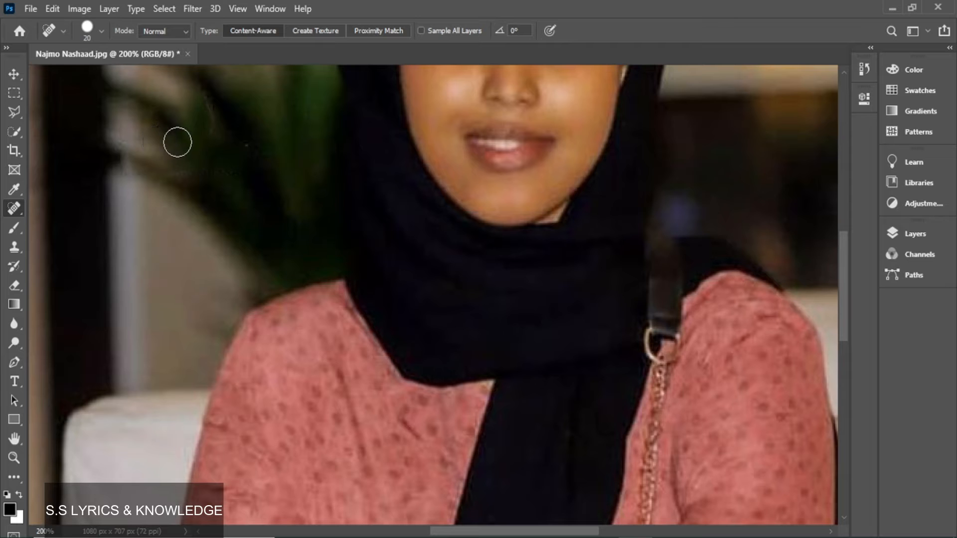
Step: Remove the small light speck from the dark plant background with the Spot Healing Brush
{"action": "left_click", "coordinate": [246, 145]}
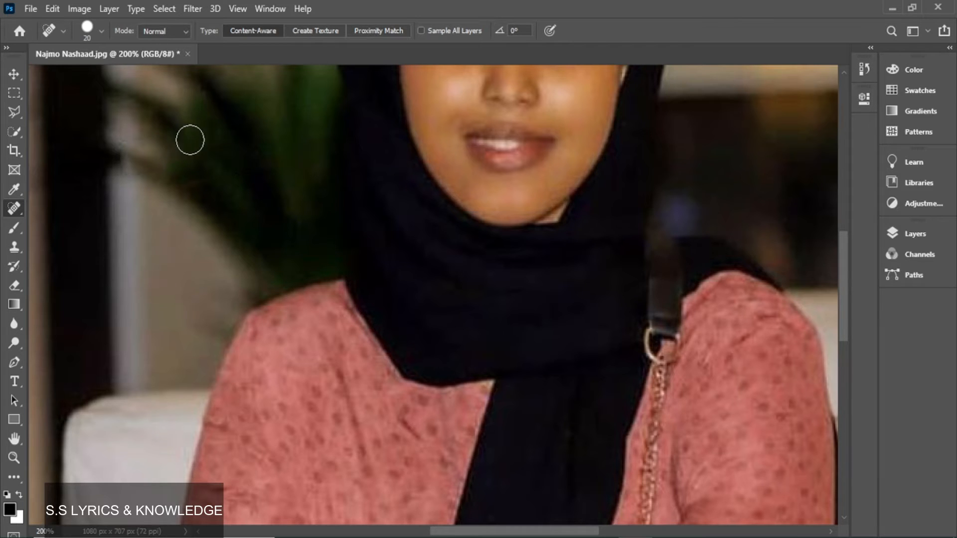
Step: Start a Pen path at the blouse's shoulder, tracing along the neckline and partway down the edge of the hanging black scarf
{"action": "scroll", "coordinate": [204, 163], "scroll_direction": "down", "scroll_amount": 3}
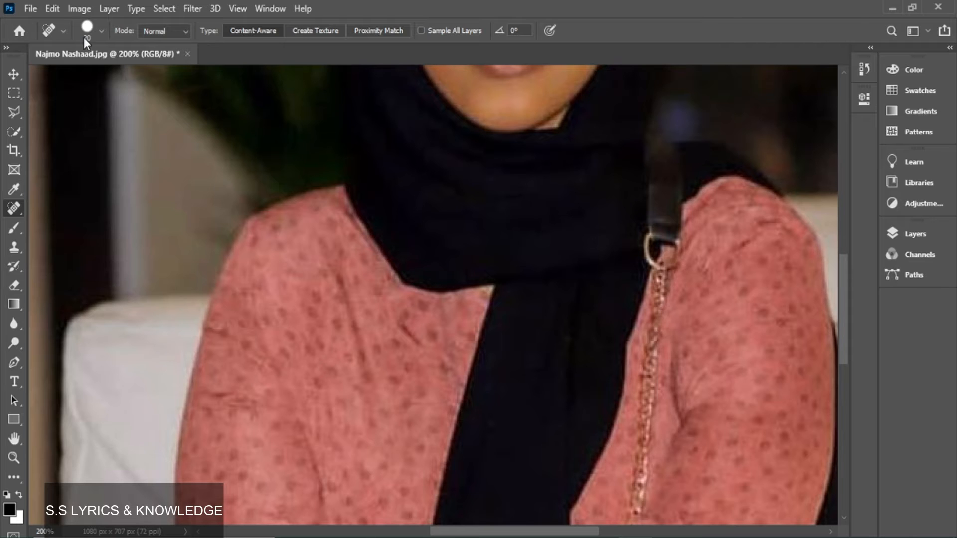
{"action": "left_click", "coordinate": [19, 362]}
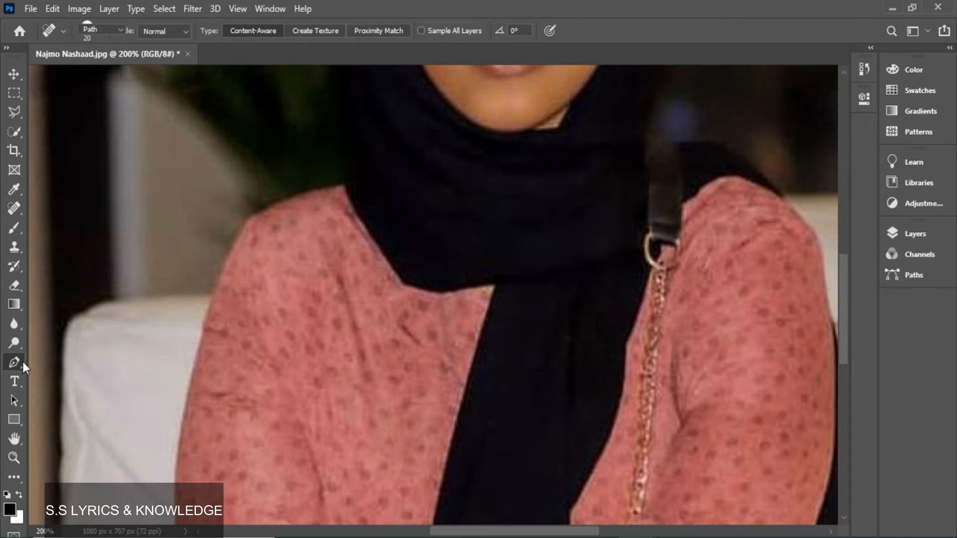
{"action": "left_click", "coordinate": [348, 184]}
{"action": "left_click", "coordinate": [389, 257]}
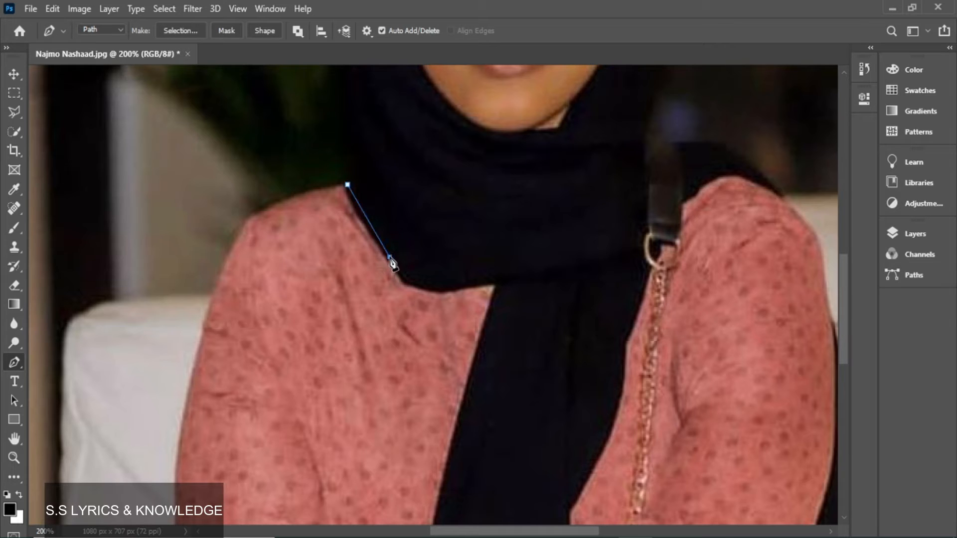
{"action": "left_click", "coordinate": [411, 285]}
{"action": "left_click", "coordinate": [473, 287]}
{"action": "left_click", "coordinate": [496, 284]}
{"action": "left_click", "coordinate": [470, 378]}
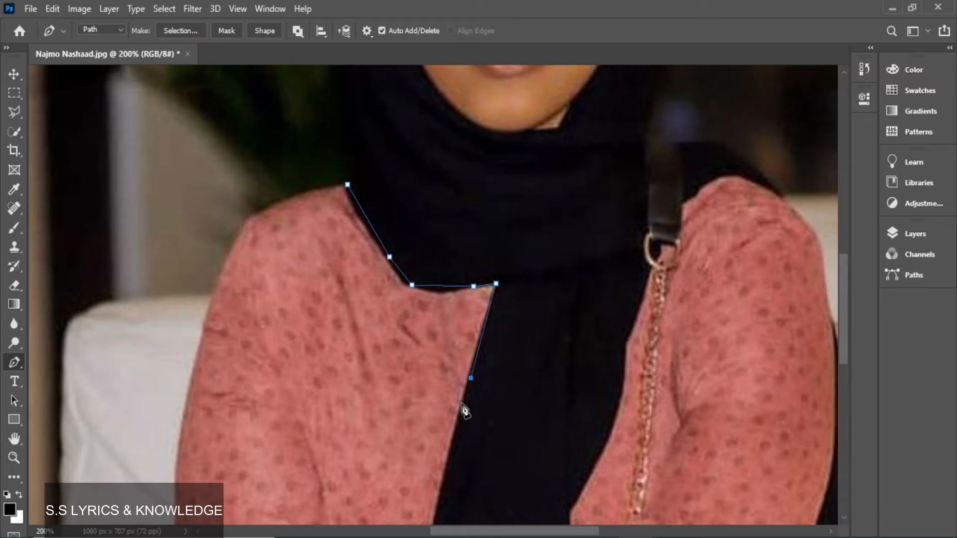
{"action": "left_click", "coordinate": [453, 455]}
Step: Continue the path down the scarf's edge to its lower tip and along the sleeve's upper edge to the wrist
{"action": "scroll", "coordinate": [455, 459], "scroll_direction": "down", "scroll_amount": 5}
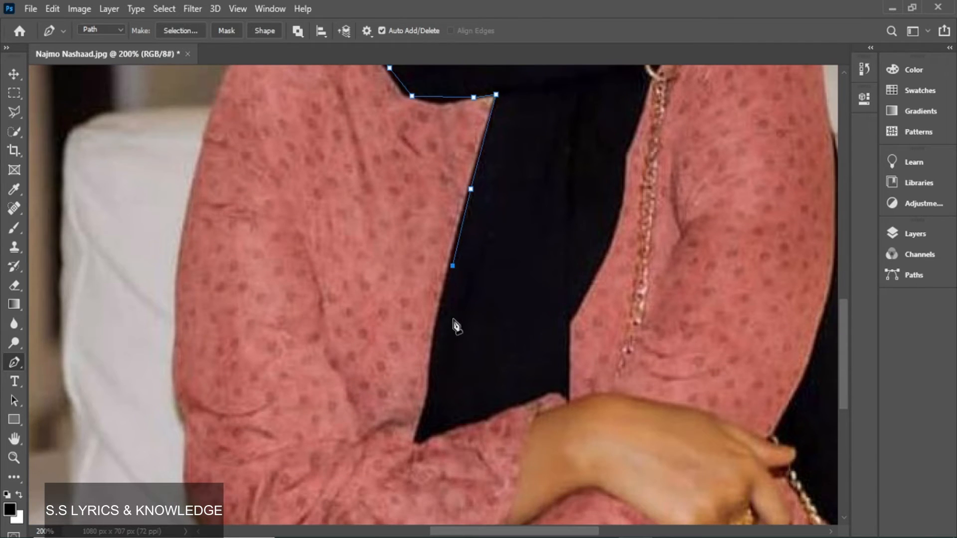
{"action": "left_click", "coordinate": [435, 336]}
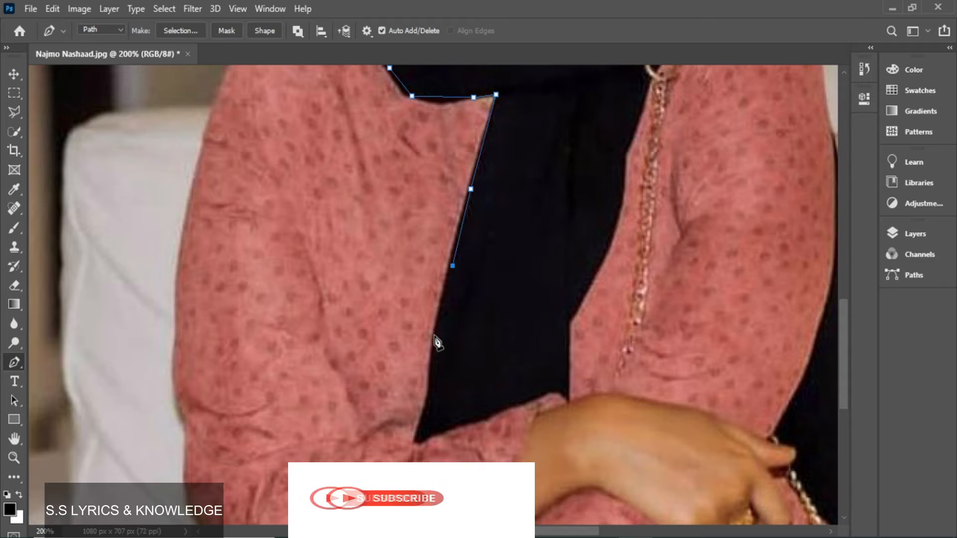
{"action": "left_click", "coordinate": [430, 385]}
{"action": "left_click", "coordinate": [419, 437]}
{"action": "left_click", "coordinate": [487, 417]}
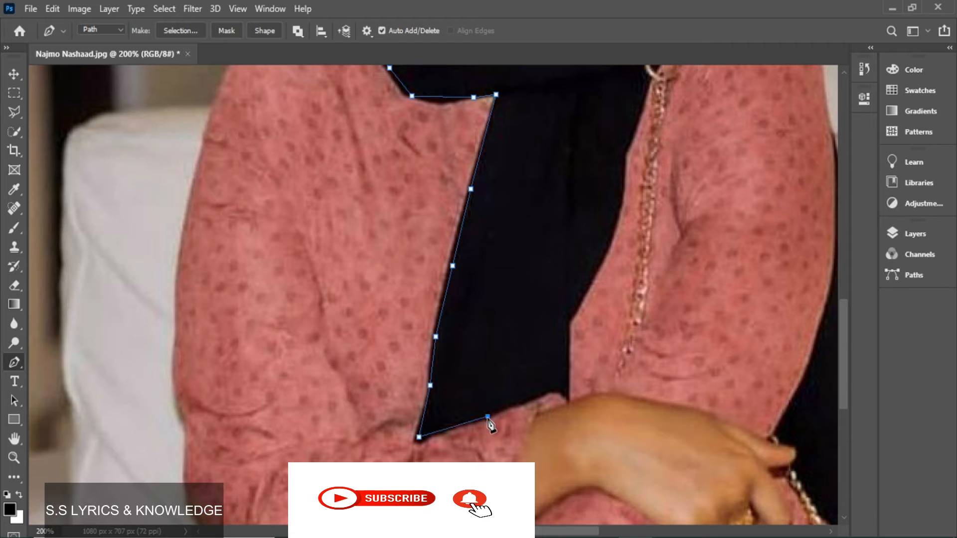
{"action": "left_click", "coordinate": [536, 399]}
{"action": "left_click", "coordinate": [551, 391]}
{"action": "left_click", "coordinate": [568, 399]}
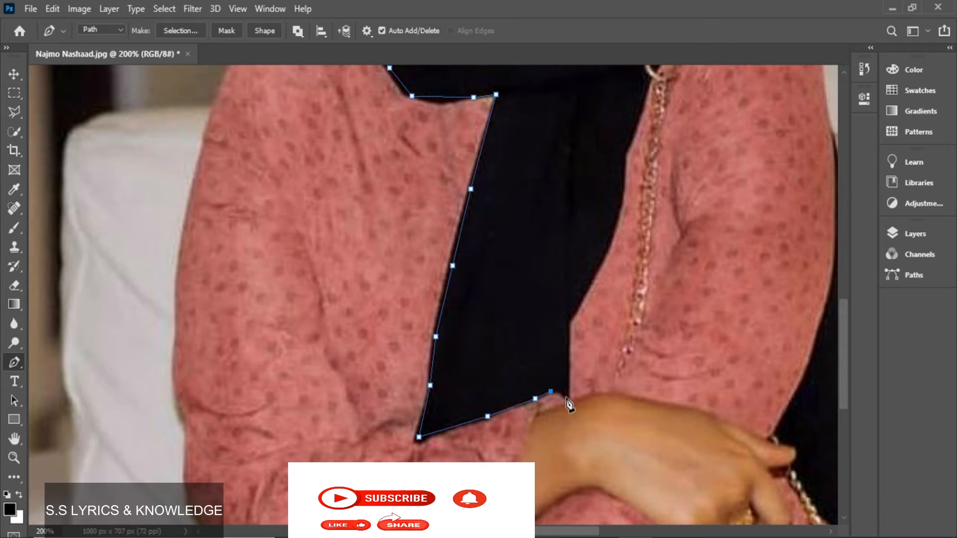
Step: Trace the path around the sleeve cuff and beneath the hand down to the photo's bottom edge
{"action": "left_click", "coordinate": [541, 414]}
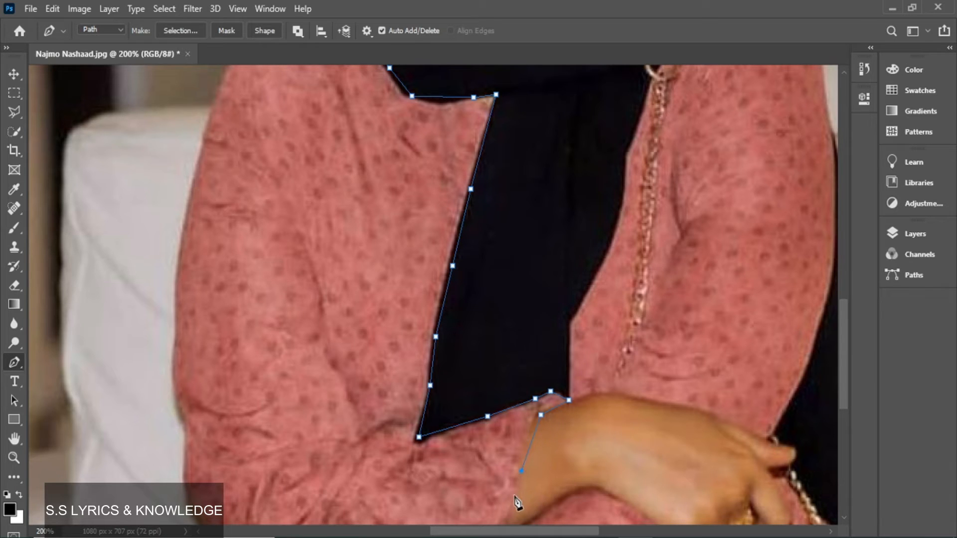
{"action": "scroll", "coordinate": [519, 493], "scroll_direction": "down", "scroll_amount": 3}
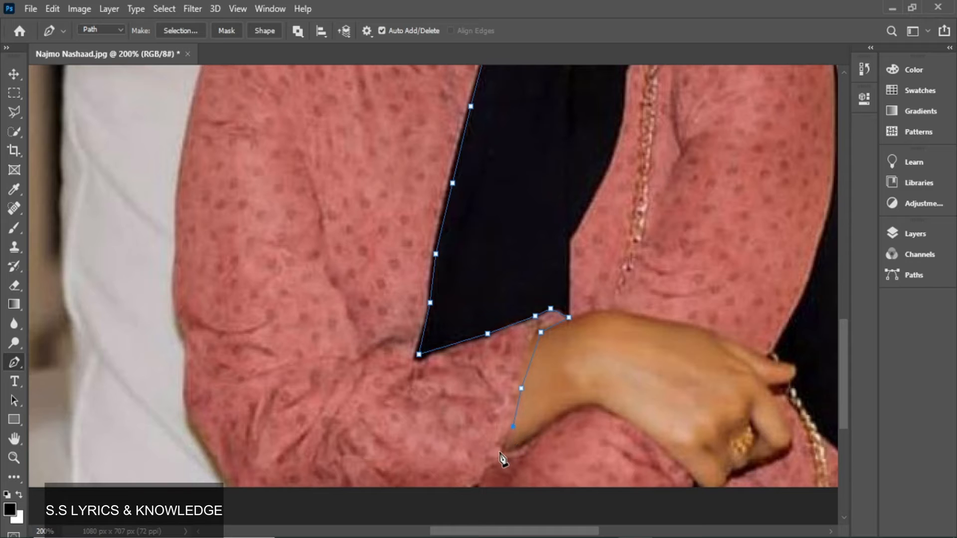
{"action": "left_click", "coordinate": [532, 440]}
{"action": "left_click", "coordinate": [580, 410]}
{"action": "left_click", "coordinate": [596, 406]}
{"action": "left_click", "coordinate": [648, 434]}
{"action": "left_click", "coordinate": [682, 465]}
{"action": "scroll", "coordinate": [703, 471], "scroll_direction": "down", "scroll_amount": 2}
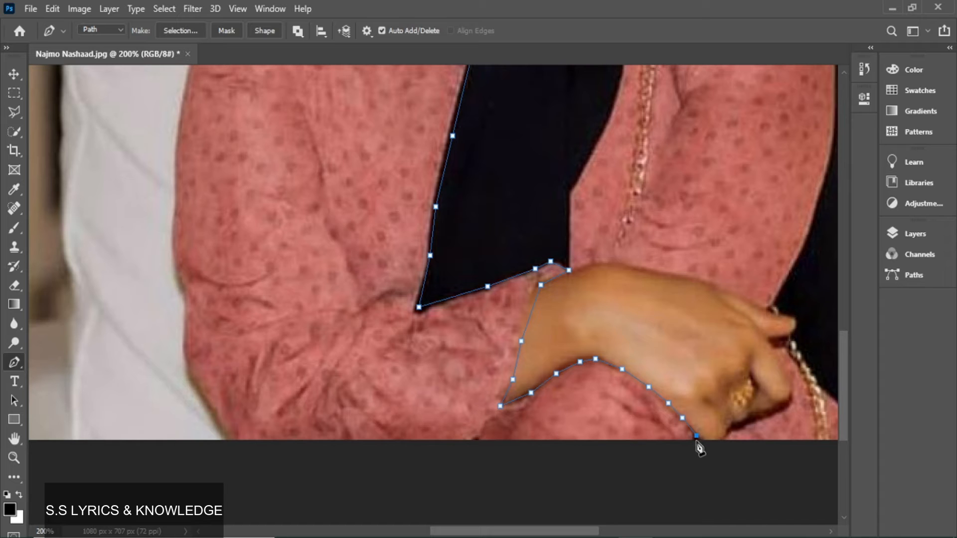
Step: Run the path along the photo's bottom edge and up the outer sleeve, closing it at the starting point on the shoulder
{"action": "left_click", "coordinate": [233, 441]}
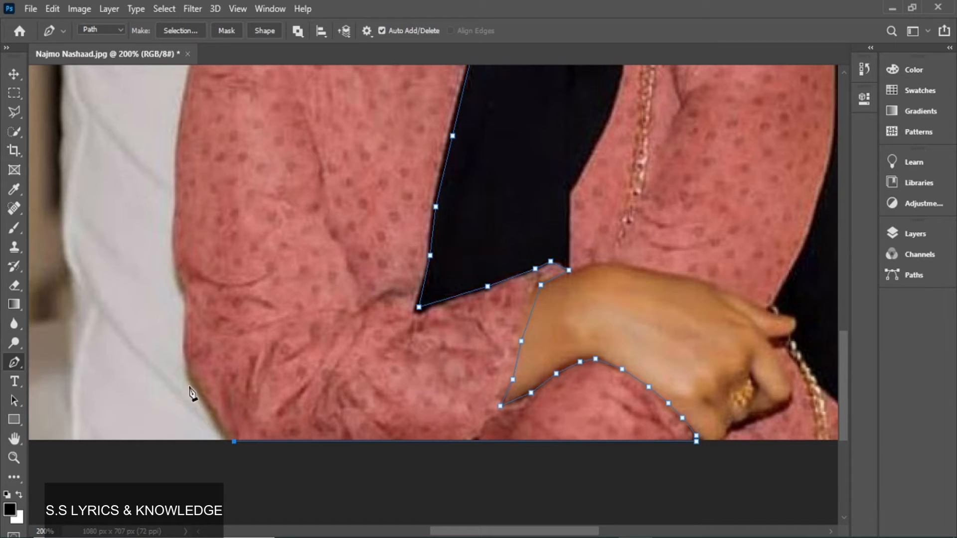
{"action": "left_click", "coordinate": [223, 439]}
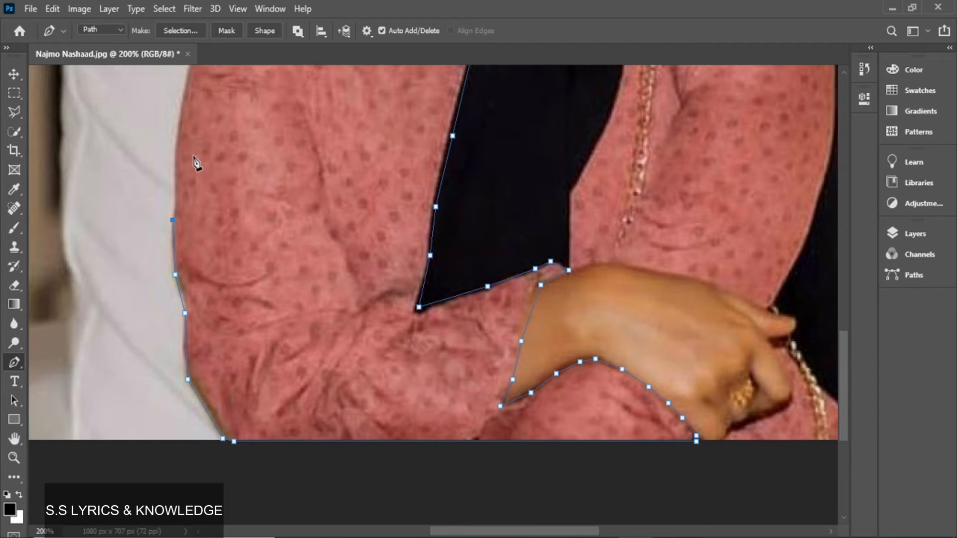
{"action": "left_click", "coordinate": [173, 166]}
{"action": "scroll", "coordinate": [185, 169], "scroll_direction": "up", "scroll_amount": 3}
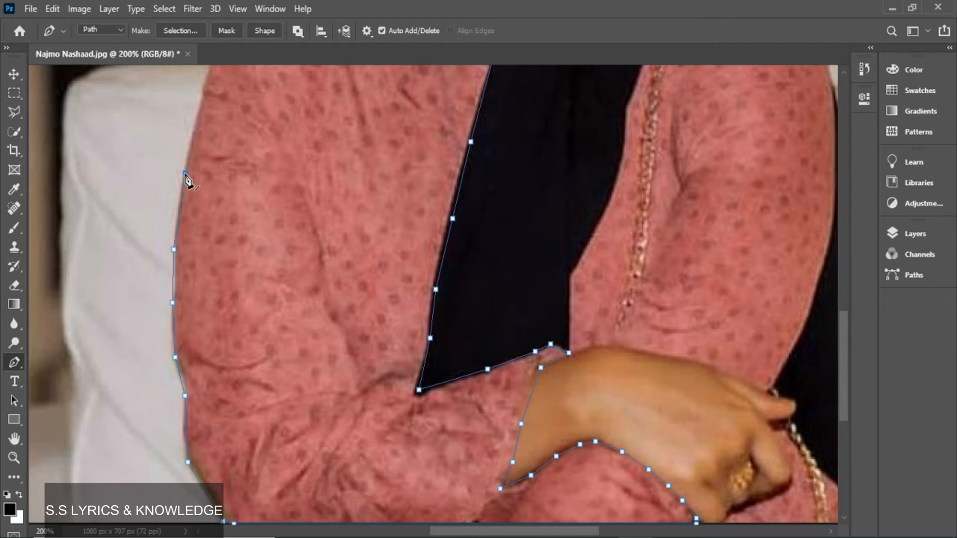
{"action": "scroll", "coordinate": [194, 165], "scroll_direction": "up", "scroll_amount": 2}
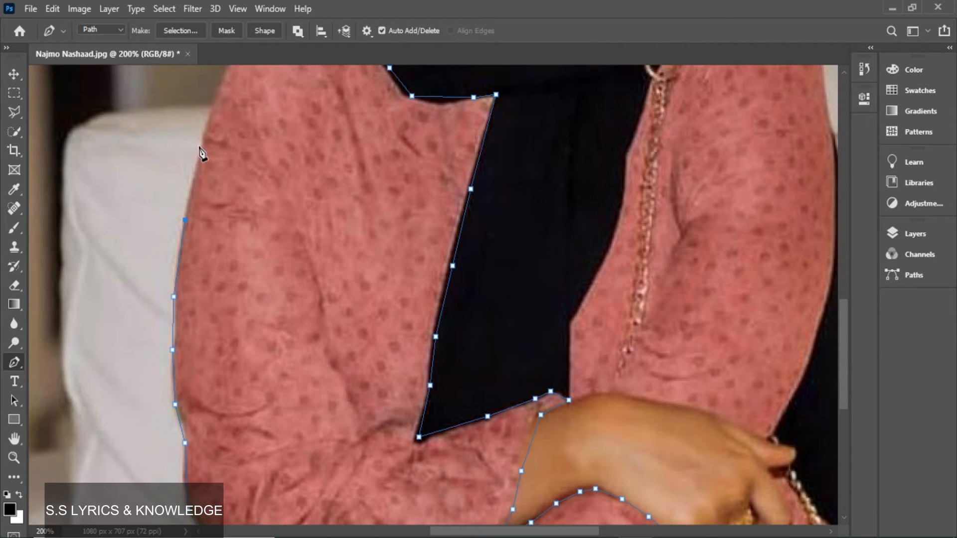
{"action": "scroll", "coordinate": [209, 150], "scroll_direction": "up", "scroll_amount": 2}
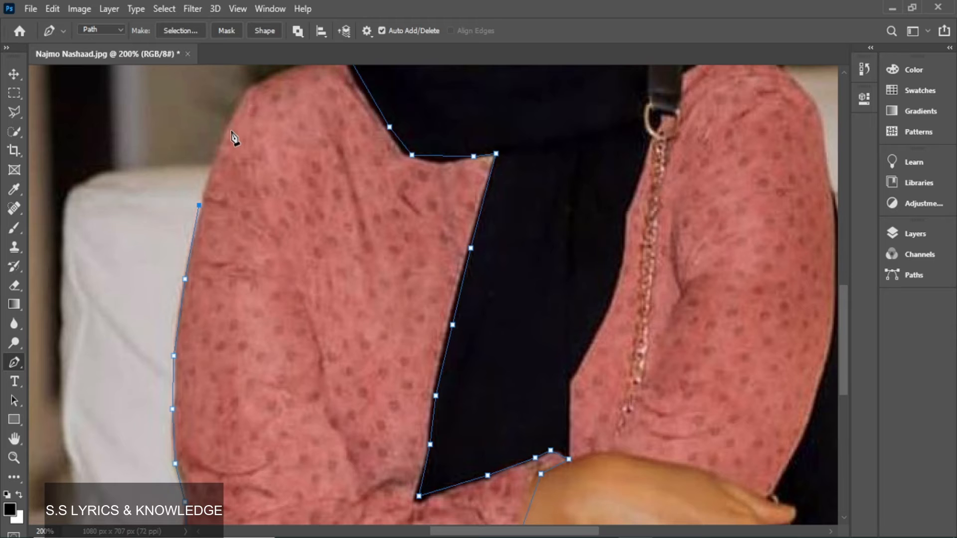
{"action": "scroll", "coordinate": [239, 137], "scroll_direction": "up", "scroll_amount": 2}
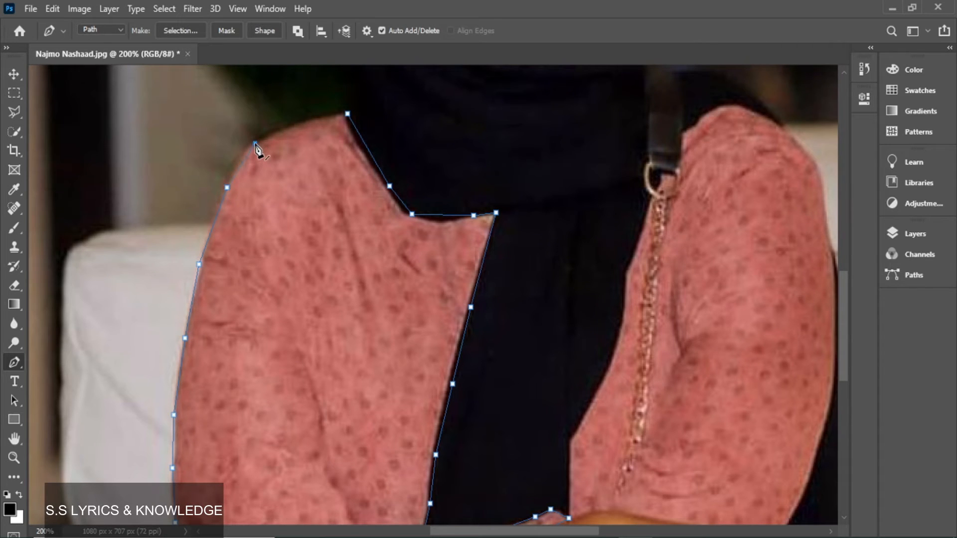
{"action": "left_click", "coordinate": [254, 144]}
{"action": "left_click", "coordinate": [300, 123]}
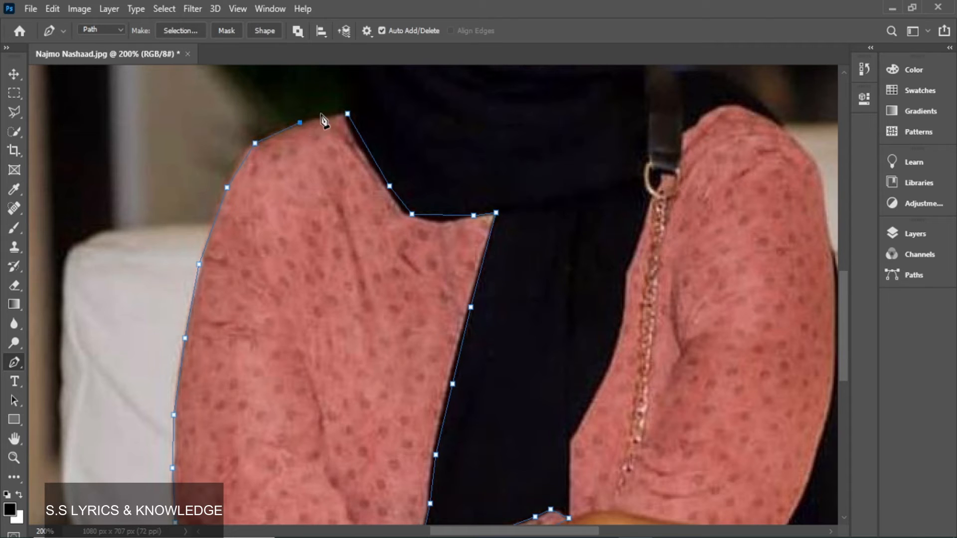
{"action": "left_click", "coordinate": [347, 114]}
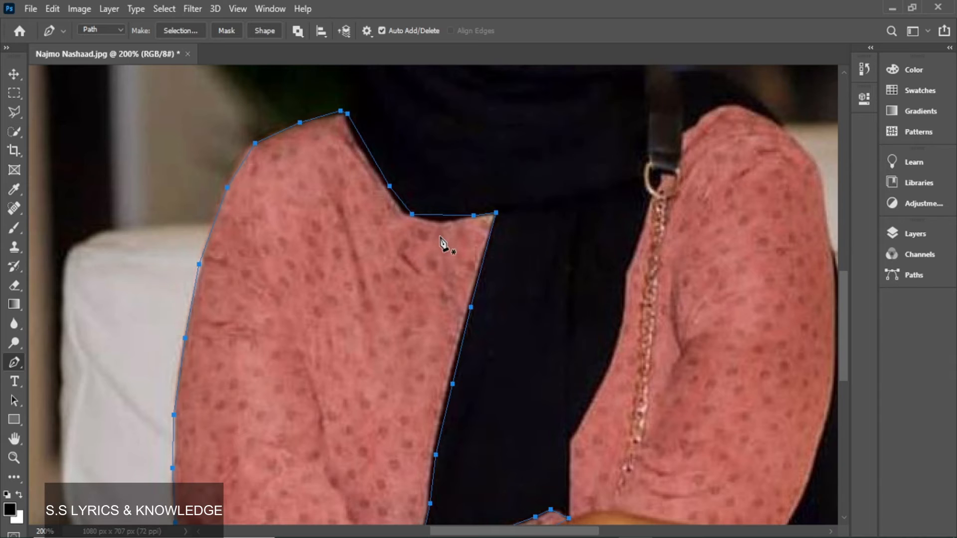
Step: Refine the closed path near the elbow by adding an anchor point and deleting the neighbouring one above it
{"action": "scroll", "coordinate": [443, 244], "scroll_direction": "down", "scroll_amount": 1}
{"action": "scroll", "coordinate": [443, 245], "scroll_direction": "down", "scroll_amount": 5}
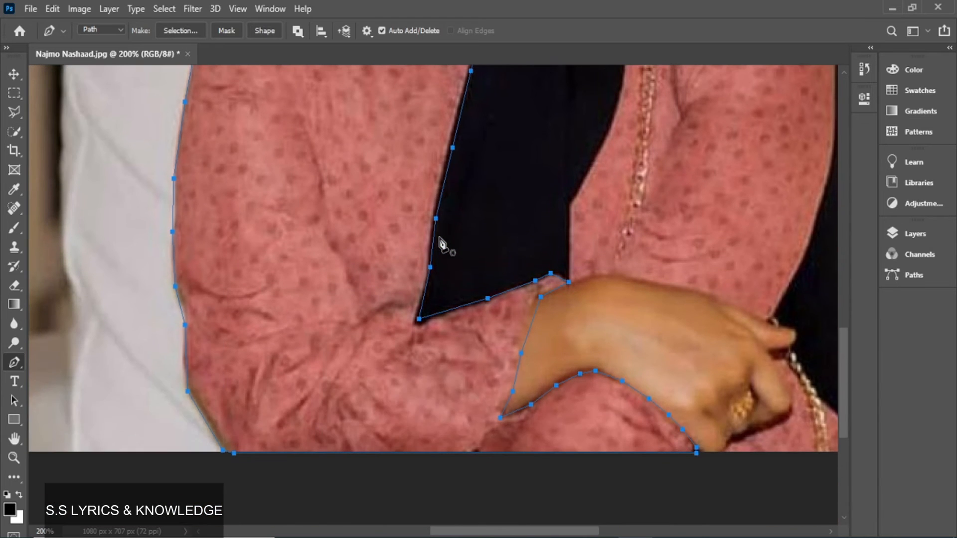
{"action": "left_click", "coordinate": [188, 374]}
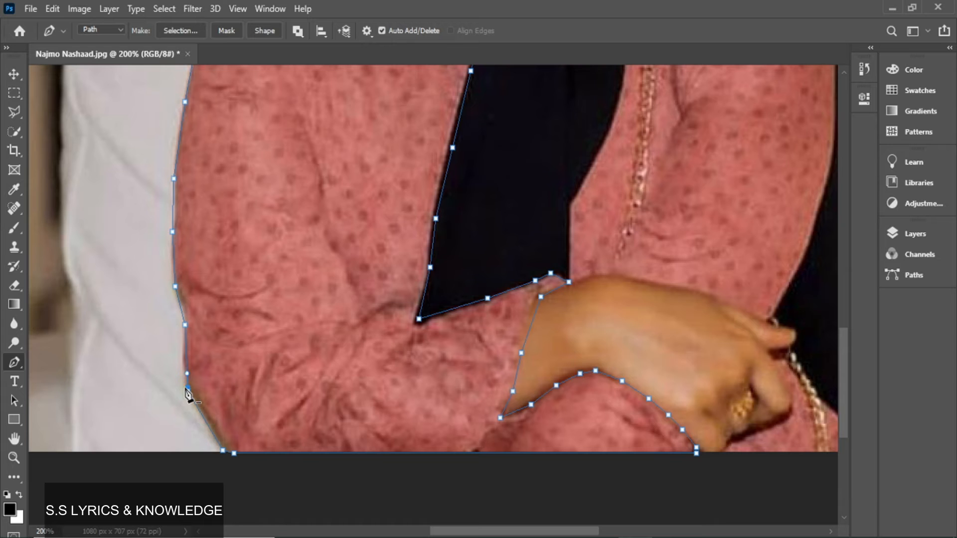
{"action": "left_click", "coordinate": [185, 325]}
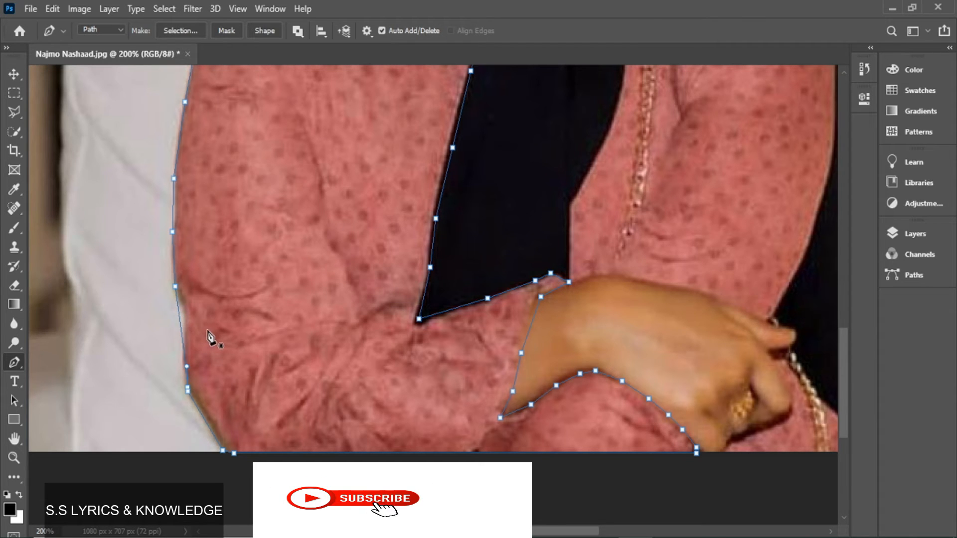
{"action": "left_click", "coordinate": [187, 387]}
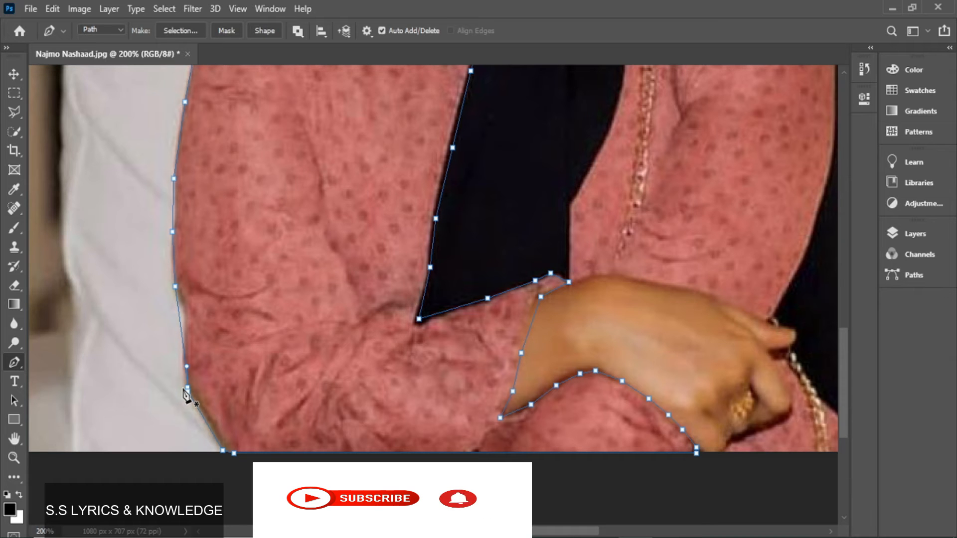
Step: Unlock the Background layer to convert it into a regular layer
{"action": "scroll", "coordinate": [551, 295], "scroll_direction": "down", "scroll_amount": 2}
{"action": "scroll", "coordinate": [620, 284], "scroll_direction": "up", "scroll_amount": 4}
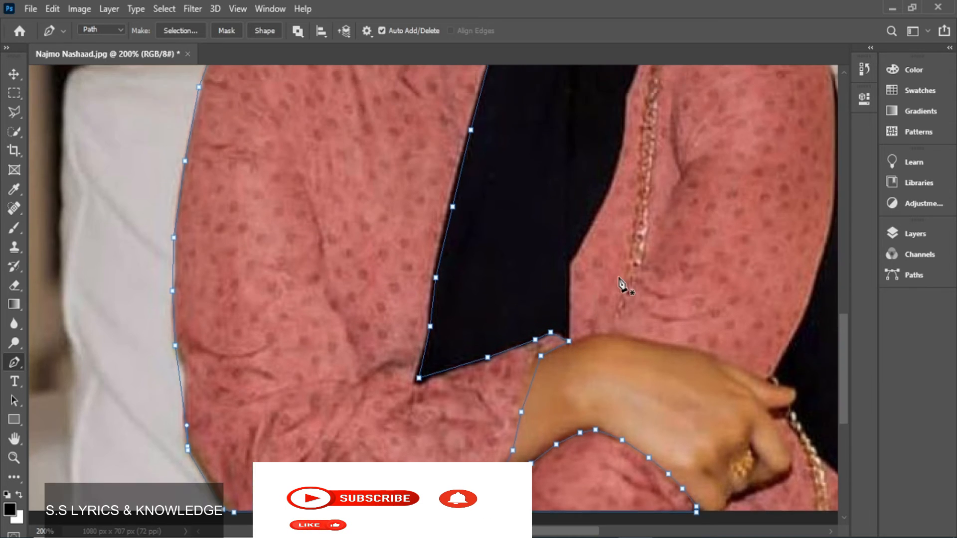
{"action": "scroll", "coordinate": [620, 284], "scroll_direction": "up", "scroll_amount": 8}
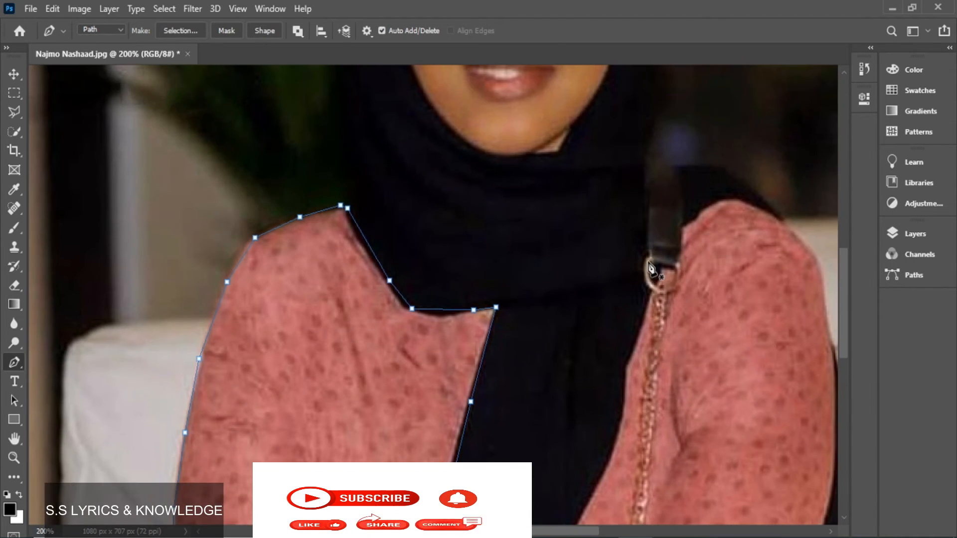
{"action": "scroll", "coordinate": [652, 269], "scroll_direction": "down", "scroll_amount": 2}
{"action": "left_click", "coordinate": [905, 254]}
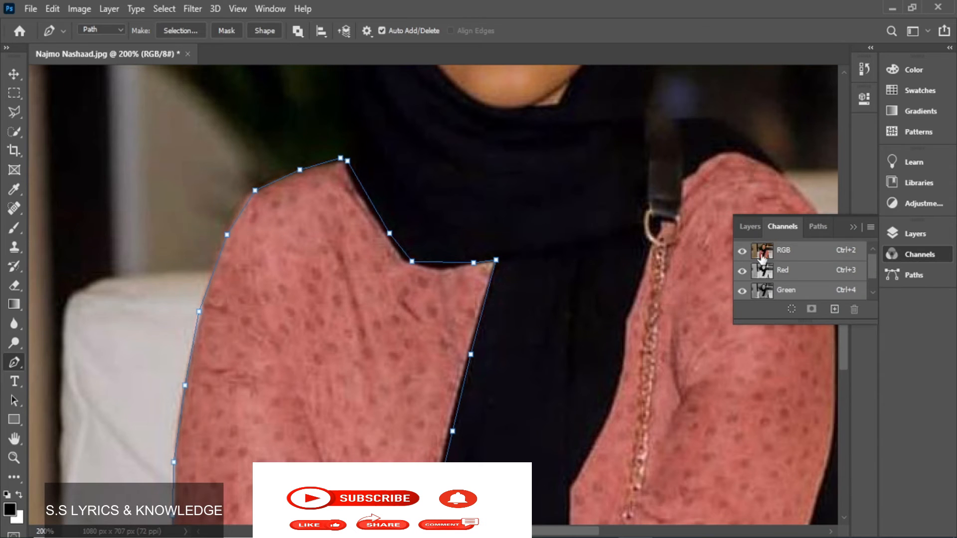
{"action": "left_click", "coordinate": [748, 226]}
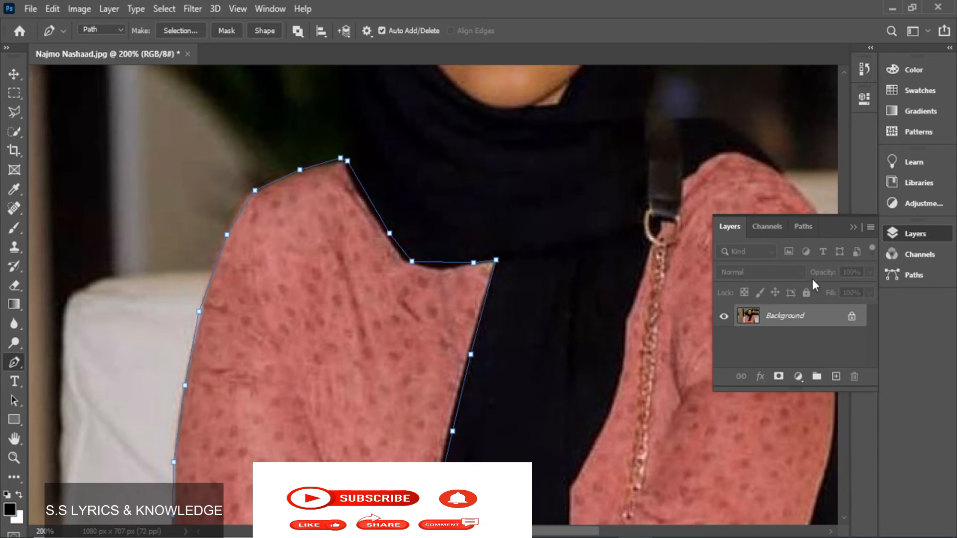
{"action": "left_click", "coordinate": [852, 318]}
Step: Add a Solid Color fill layer inside the sleeve path in dark red 6e0909
{"action": "left_click", "coordinate": [798, 377]}
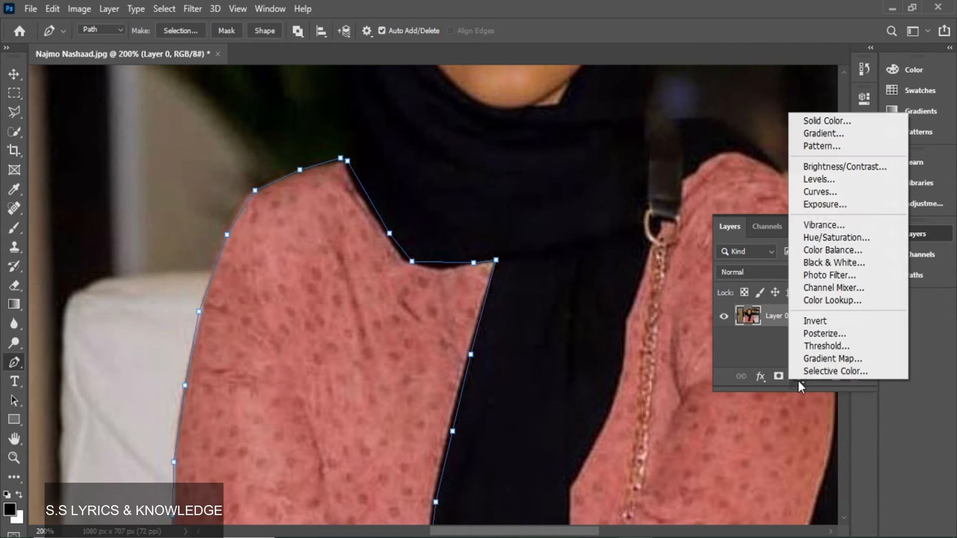
{"action": "left_click", "coordinate": [817, 119]}
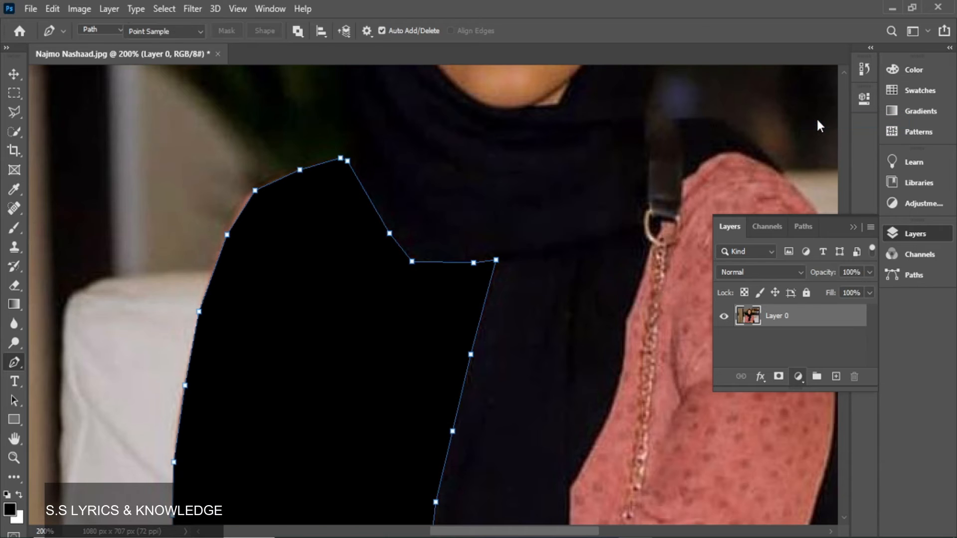
{"action": "mouse_move", "coordinate": [471, 200]}
{"action": "left_mouse_down"}
{"action": "mouse_move", "coordinate": [446, 200]}
{"action": "mouse_move", "coordinate": [457, 208]}
{"action": "left_mouse_up"}
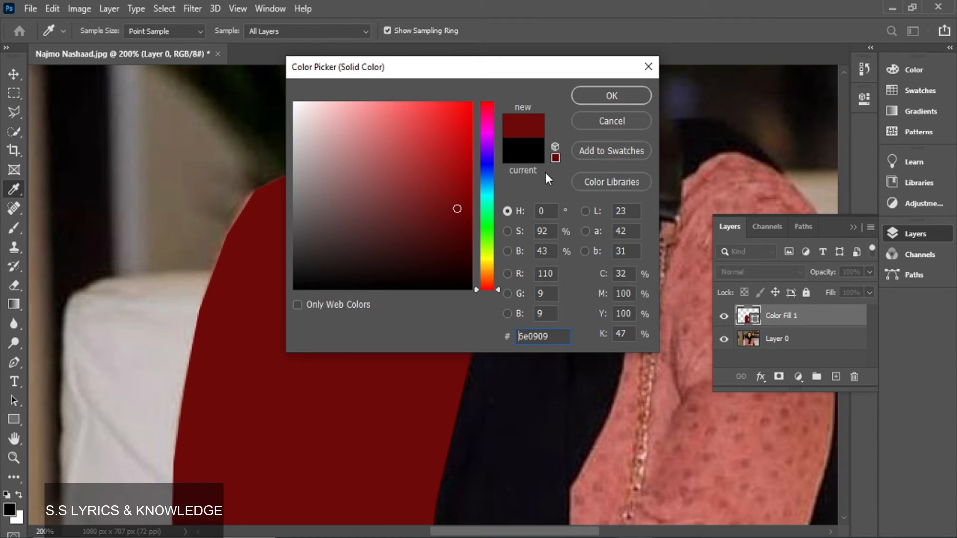
{"action": "left_click", "coordinate": [607, 102]}
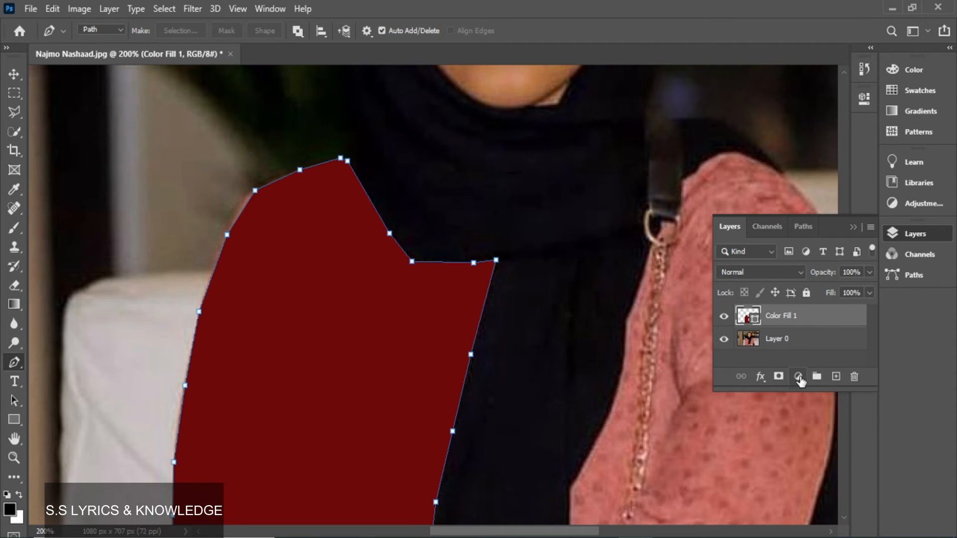
Step: Set the dark red colour fill layer's blend mode to Multiply so the blouse's texture shows through
{"action": "left_click", "coordinate": [798, 377]}
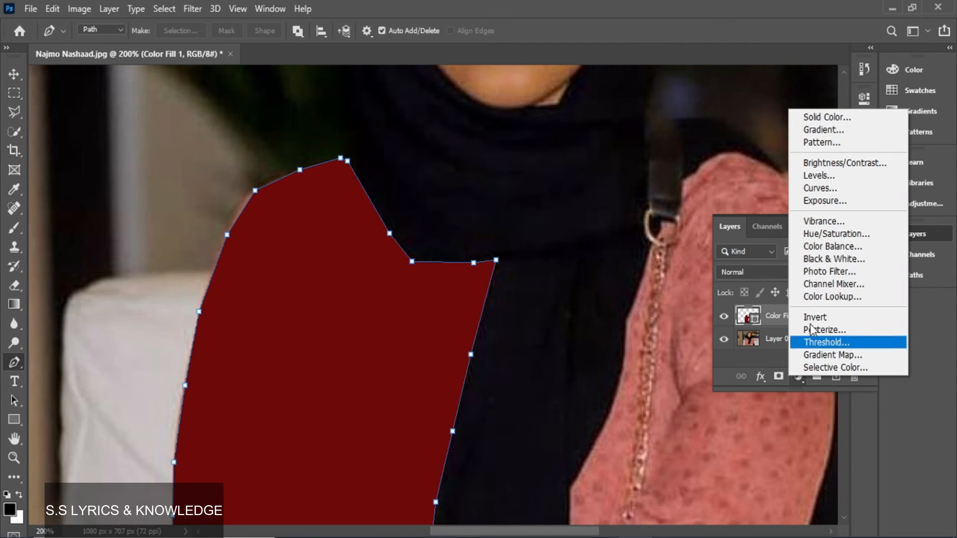
{"action": "left_click", "coordinate": [769, 314]}
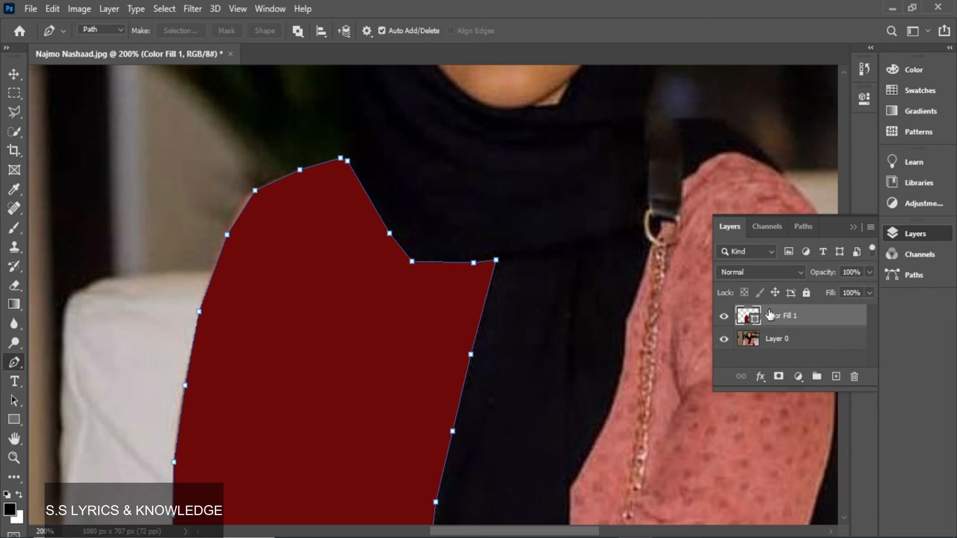
{"action": "left_click", "coordinate": [800, 271]}
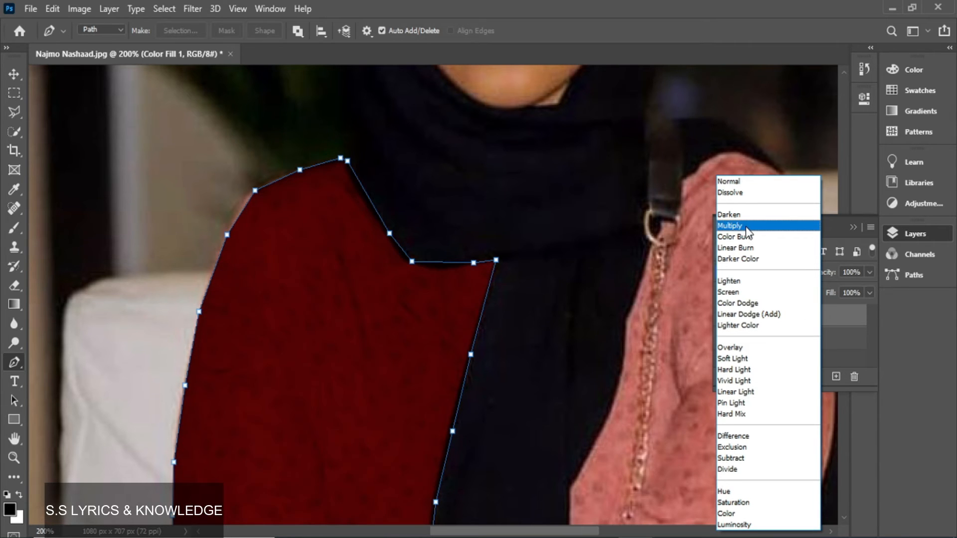
{"action": "left_click", "coordinate": [745, 226]}
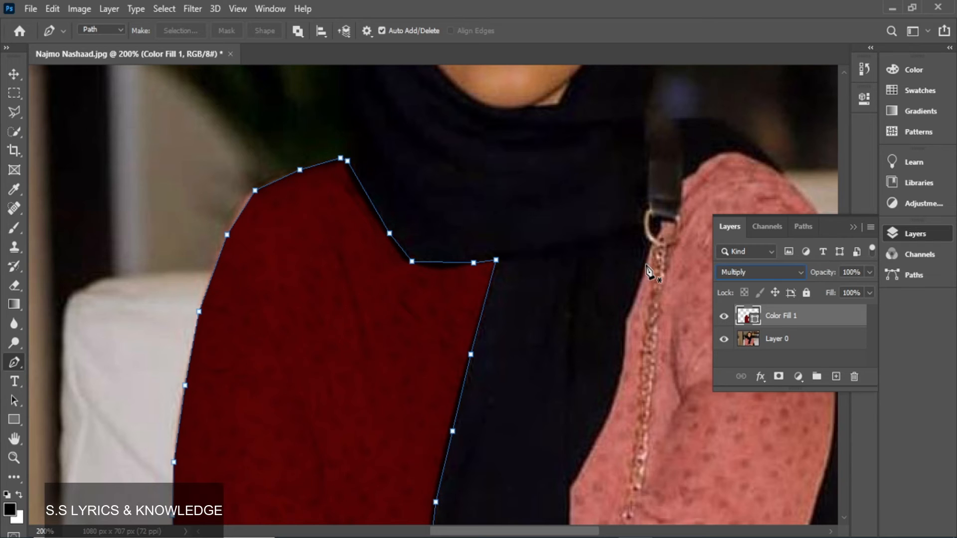
Step: Try lower Fill strengths on the colour fill layer, and set its opacity to 93%
{"action": "left_click", "coordinate": [870, 293]}
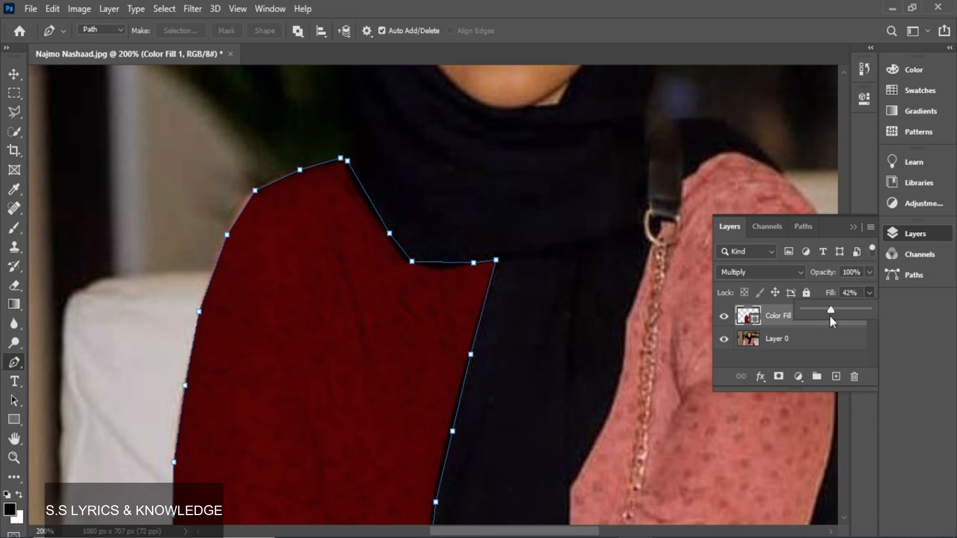
{"action": "left_click_drag", "start_coordinate": [823, 317], "coordinate": [869, 313]}
{"action": "left_click", "coordinate": [869, 272]}
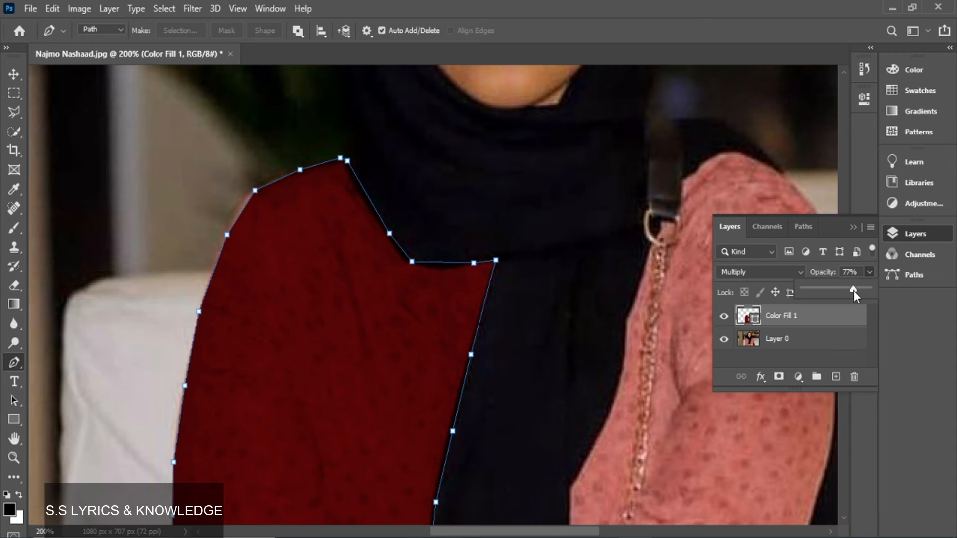
{"action": "left_click_drag", "start_coordinate": [842, 292], "coordinate": [855, 292]}
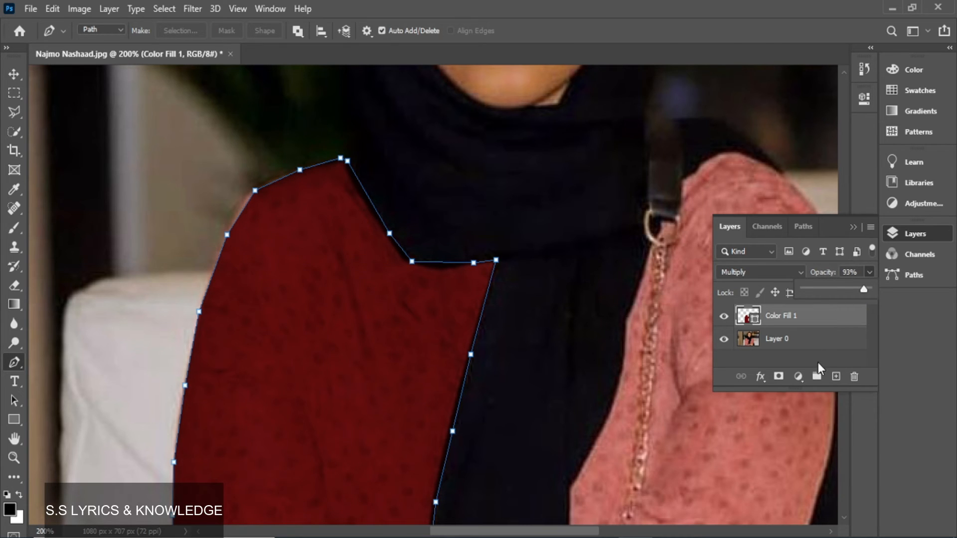
Step: Add a Hue/Saturation adjustment layer above the colour fill, and set the Reds to hue -2 and saturation +14
{"action": "left_click", "coordinate": [797, 378]}
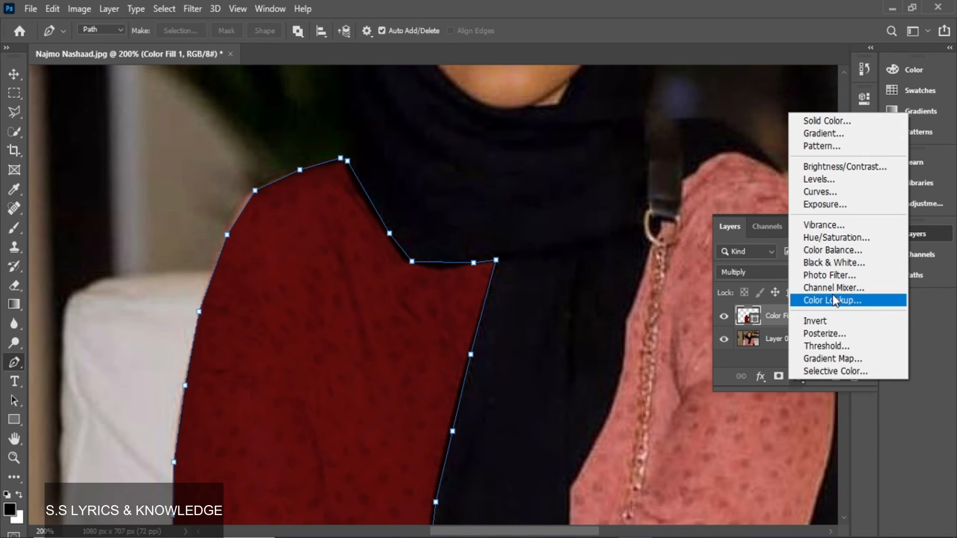
{"action": "left_click", "coordinate": [843, 239]}
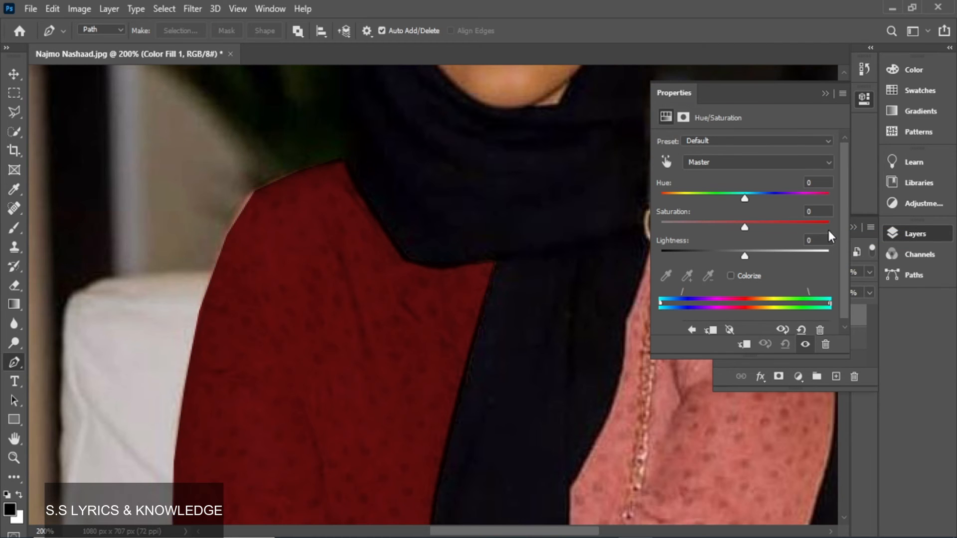
{"action": "left_click", "coordinate": [826, 165]}
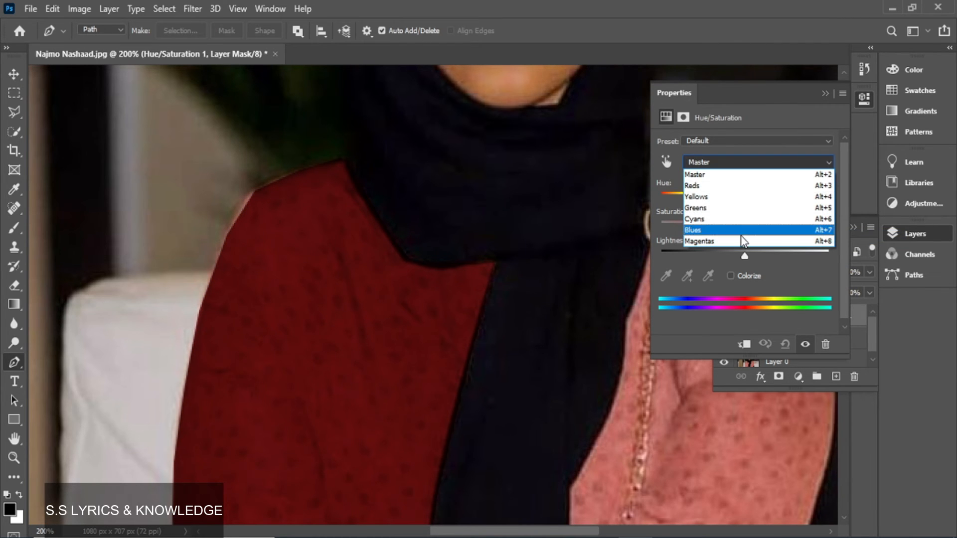
{"action": "left_click", "coordinate": [717, 185]}
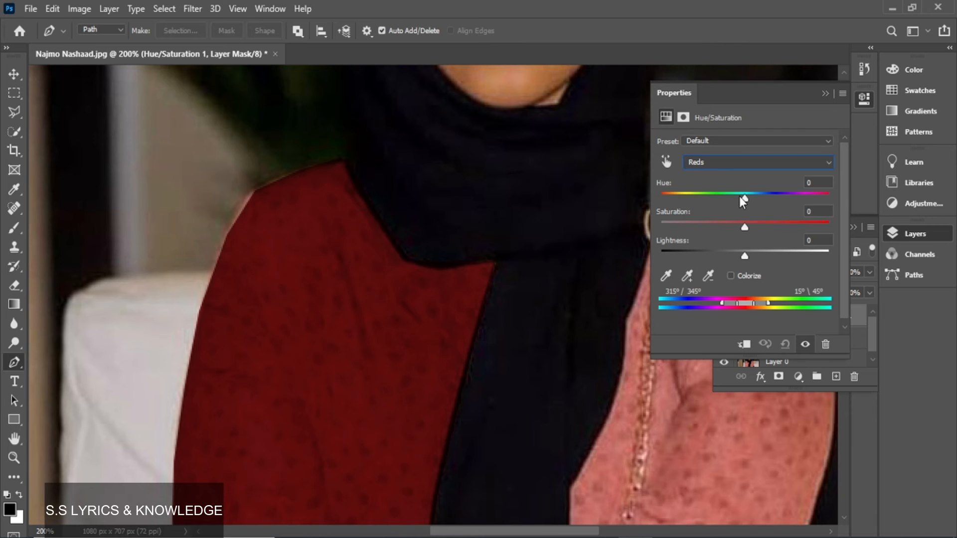
{"action": "mouse_move", "coordinate": [744, 226]}
{"action": "left_mouse_down"}
{"action": "mouse_move", "coordinate": [784, 225]}
{"action": "mouse_move", "coordinate": [760, 230]}
{"action": "left_mouse_up"}
{"action": "mouse_move", "coordinate": [742, 195]}
{"action": "left_mouse_down"}
{"action": "mouse_move", "coordinate": [753, 193]}
{"action": "mouse_move", "coordinate": [743, 202]}
{"action": "left_mouse_up"}
Step: Fine-tune the Reds saturation slightly upward with the on-image adjustment tool enabled, and close the adjustment's settings
{"action": "left_click", "coordinate": [665, 162]}
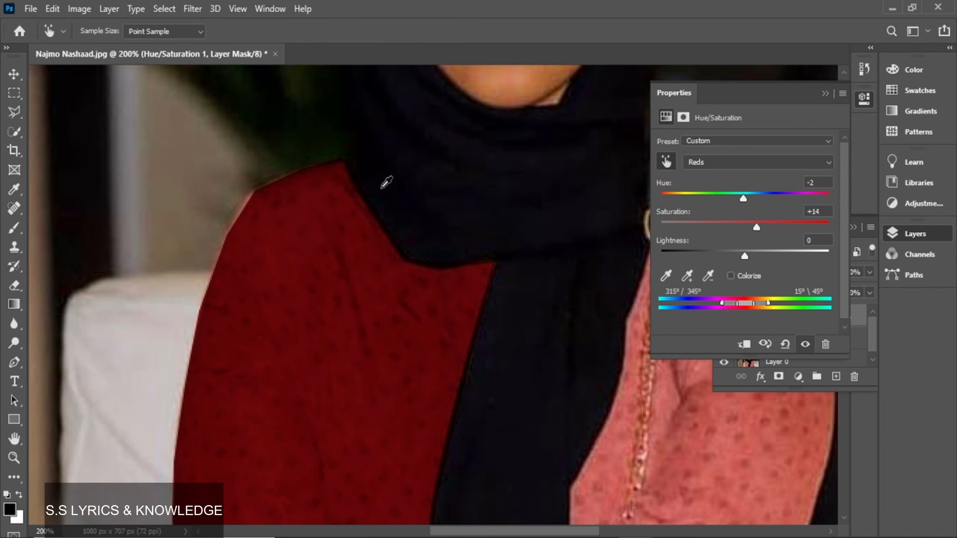
{"action": "left_click_drag", "start_coordinate": [756, 227], "coordinate": [765, 224]}
{"action": "left_click_drag", "start_coordinate": [783, 224], "coordinate": [757, 228]}
{"action": "left_click_drag", "start_coordinate": [759, 227], "coordinate": [761, 228]}
{"action": "left_click", "coordinate": [825, 94]}
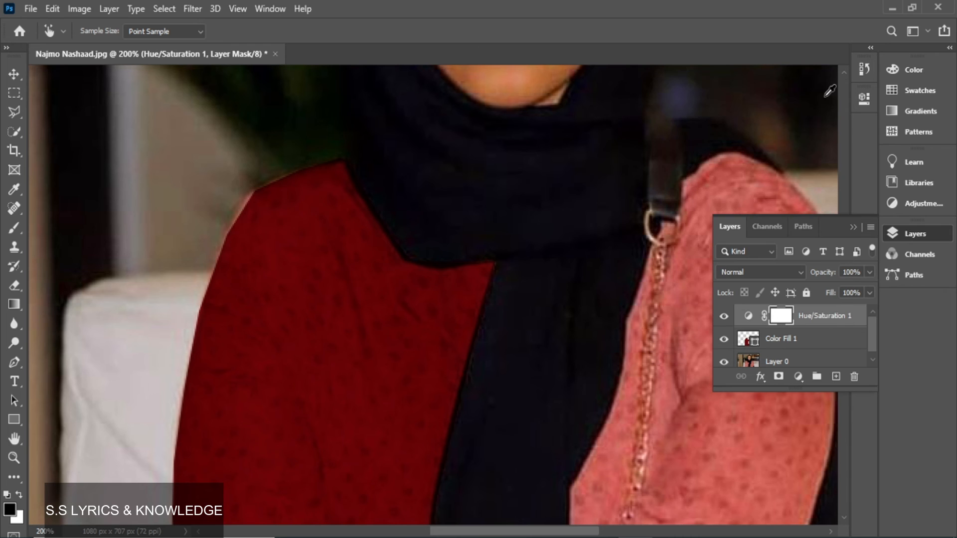
Step: Examine the recoloured sleeve from shoulder to hand, and compare it with the whole photo
{"action": "left_click", "coordinate": [853, 228]}
{"action": "scroll", "coordinate": [581, 214], "scroll_direction": "down", "scroll_amount": 5}
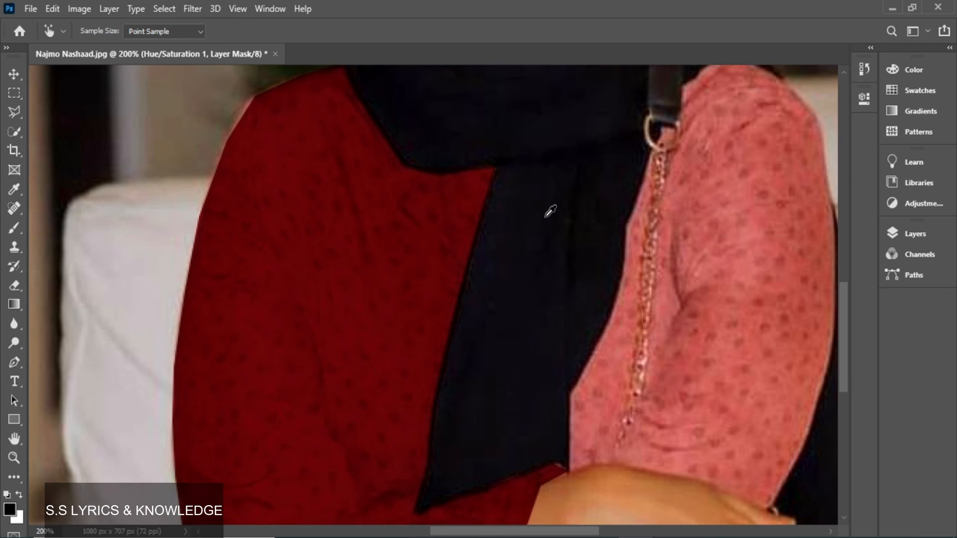
{"action": "scroll", "coordinate": [548, 216], "scroll_direction": "down", "scroll_amount": 2}
{"action": "scroll", "coordinate": [555, 234], "scroll_direction": "up", "scroll_amount": 3}
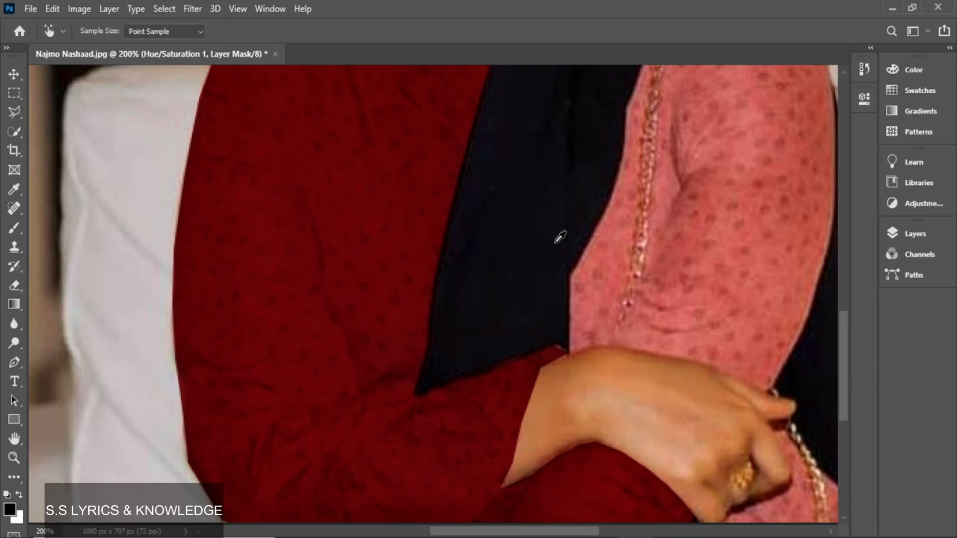
{"action": "scroll", "coordinate": [560, 238], "scroll_direction": "up", "scroll_amount": 6}
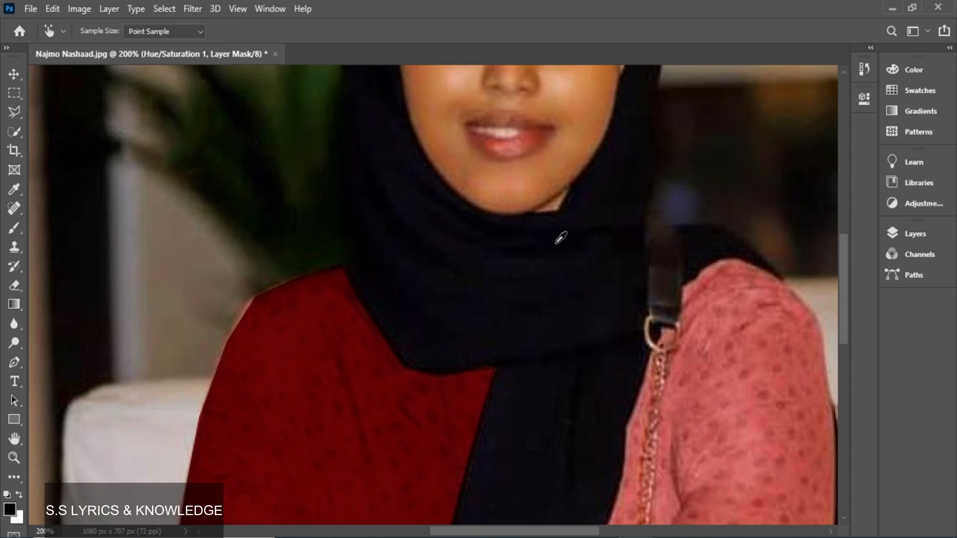
{"action": "scroll", "coordinate": [560, 238], "scroll_direction": "up", "scroll_amount": 2}
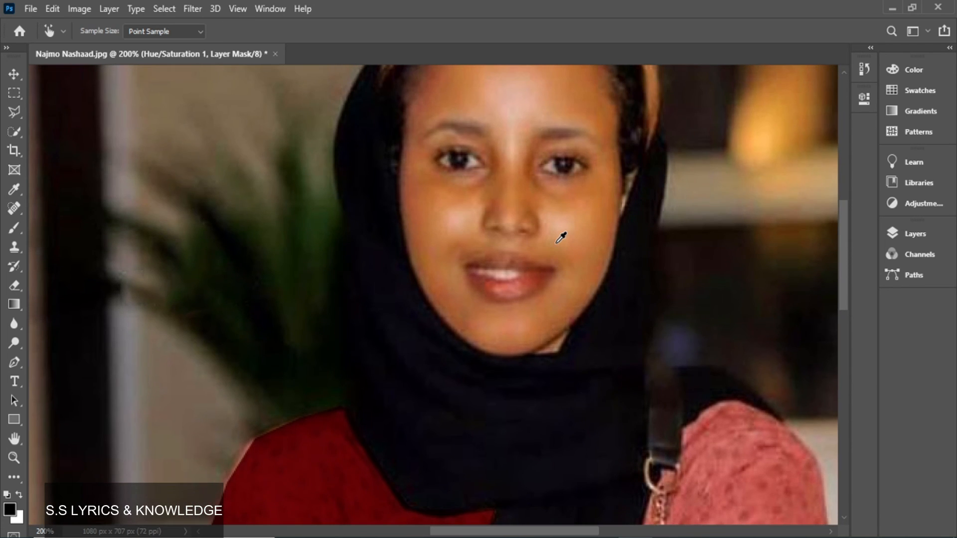
{"action": "key", "text": "ctrl+minus"}
{"action": "key", "text": "ctrl+minus"}
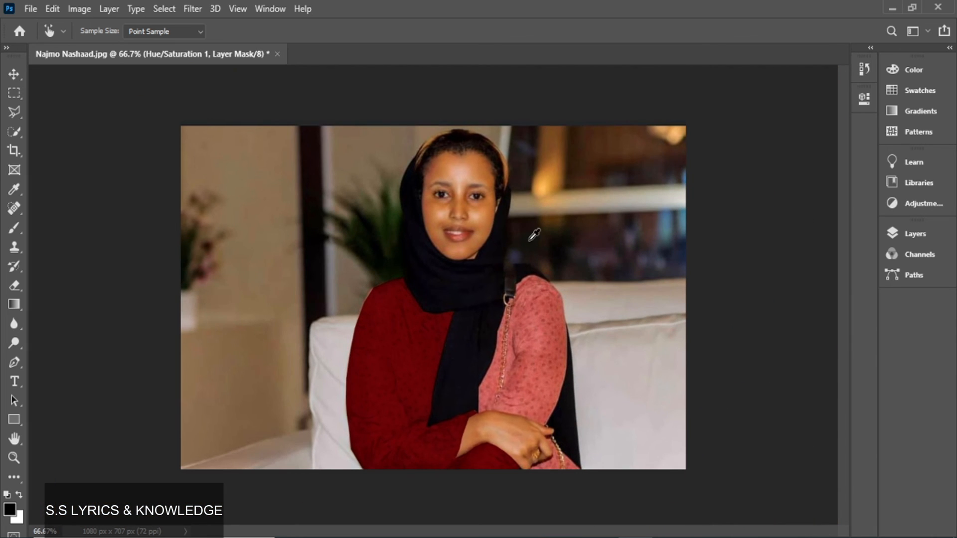
Step: Open the photo layer in the Camera Raw Filter, and set Exposure +0.55, Contrast +10, Highlights +7 and Shadows +8
{"action": "left_click", "coordinate": [192, 9]}
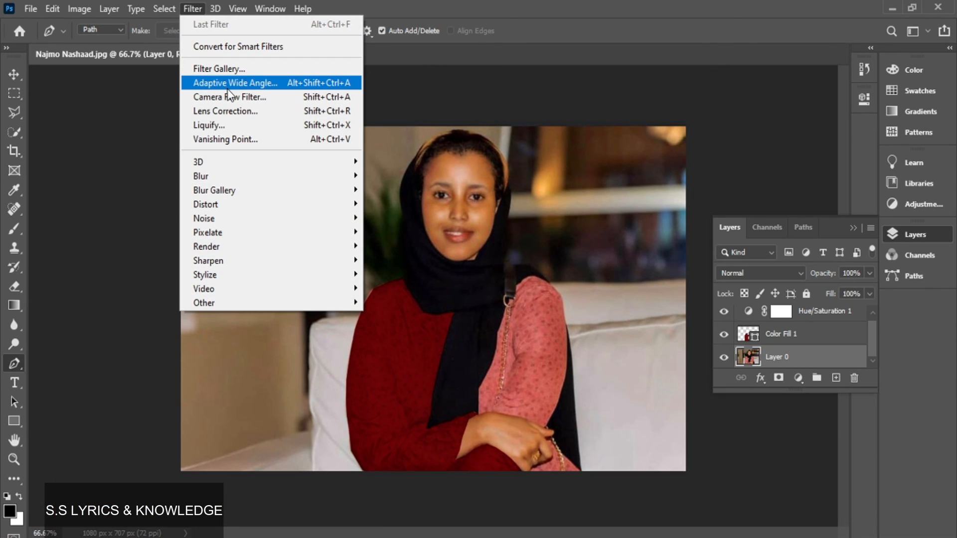
{"action": "left_click", "coordinate": [239, 98]}
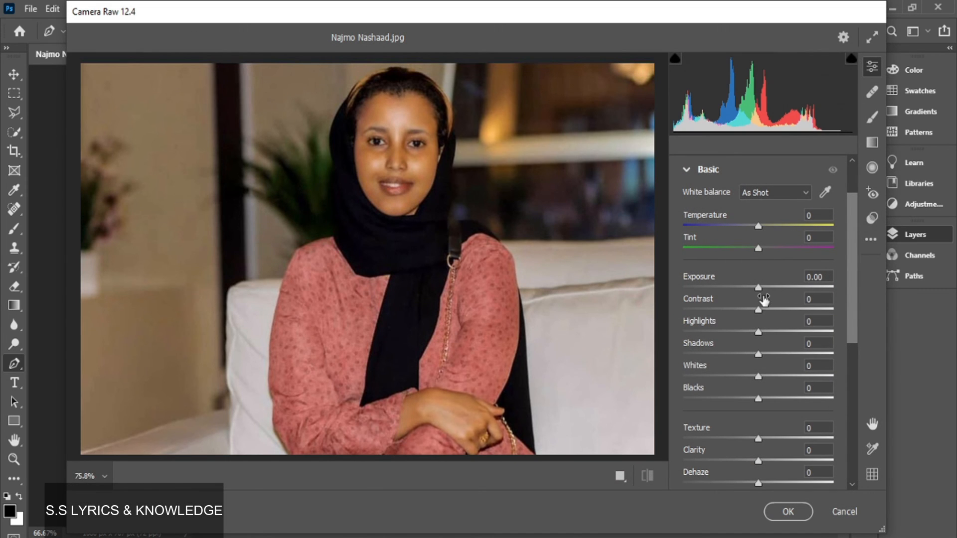
{"action": "left_click_drag", "start_coordinate": [758, 288], "coordinate": [764, 333]}
{"action": "left_click", "coordinate": [761, 332]}
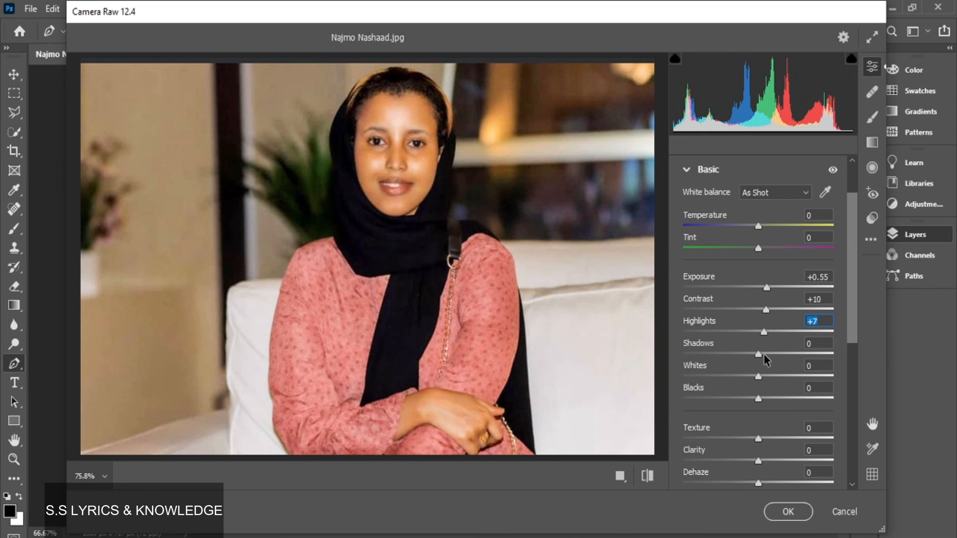
{"action": "left_click", "coordinate": [764, 354]}
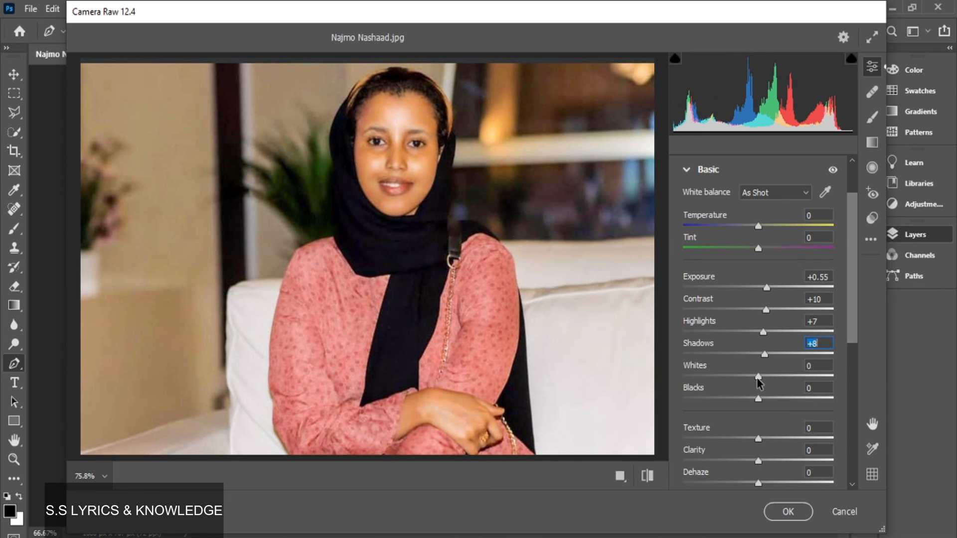
Step: Set Whites to +56, Blacks to -21 and Clarity to about +13, and apply the Camera Raw Filter
{"action": "left_click_drag", "start_coordinate": [757, 377], "coordinate": [743, 409]}
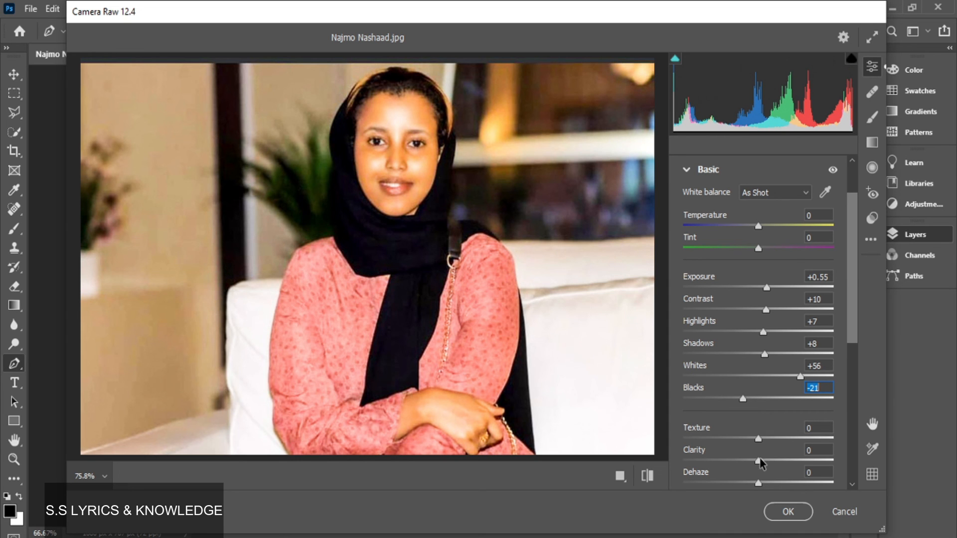
{"action": "left_click_drag", "start_coordinate": [761, 460], "coordinate": [773, 469]}
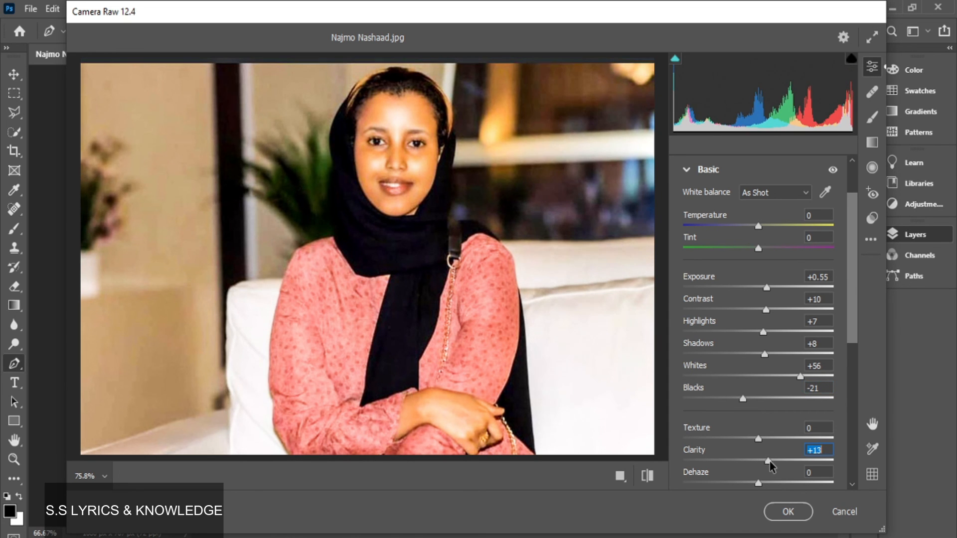
{"action": "left_click", "coordinate": [781, 514]}
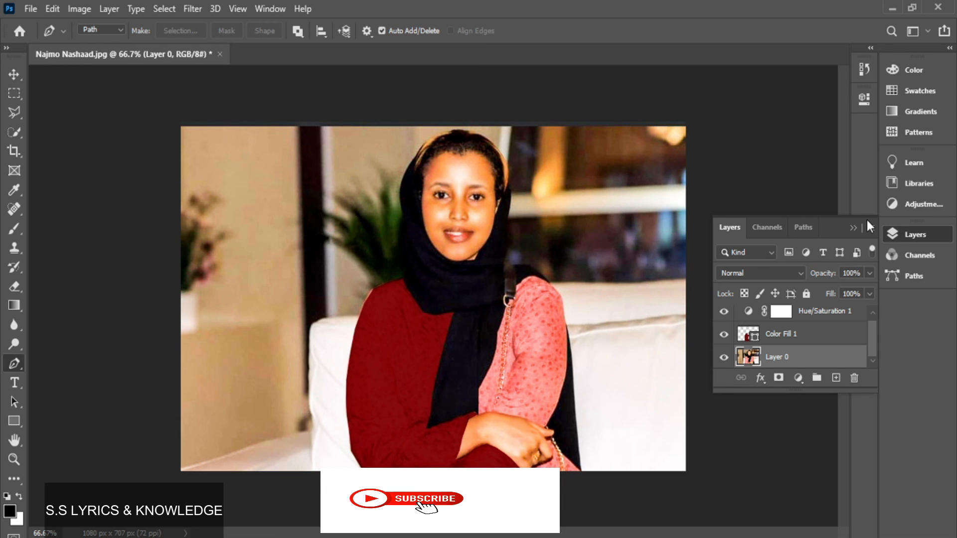
{"action": "left_click", "coordinate": [853, 227]}
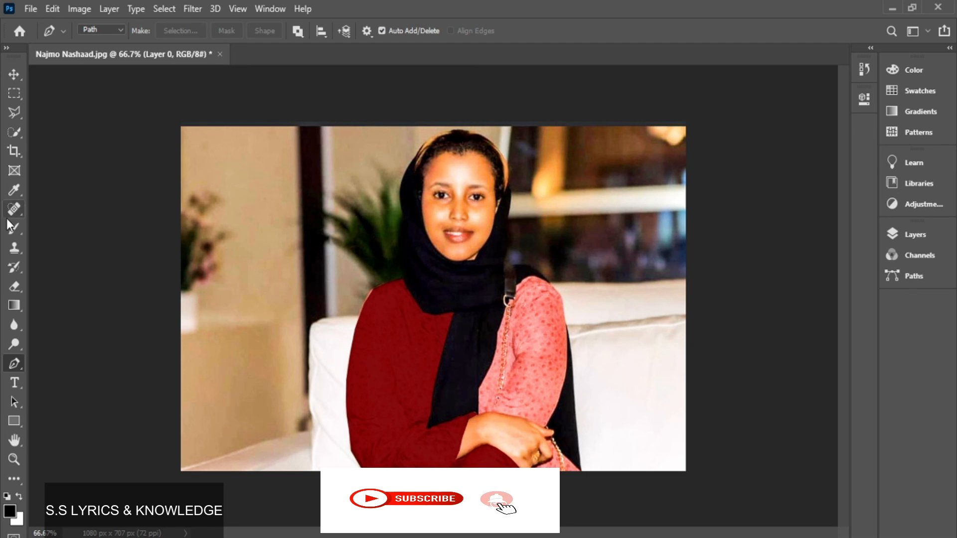